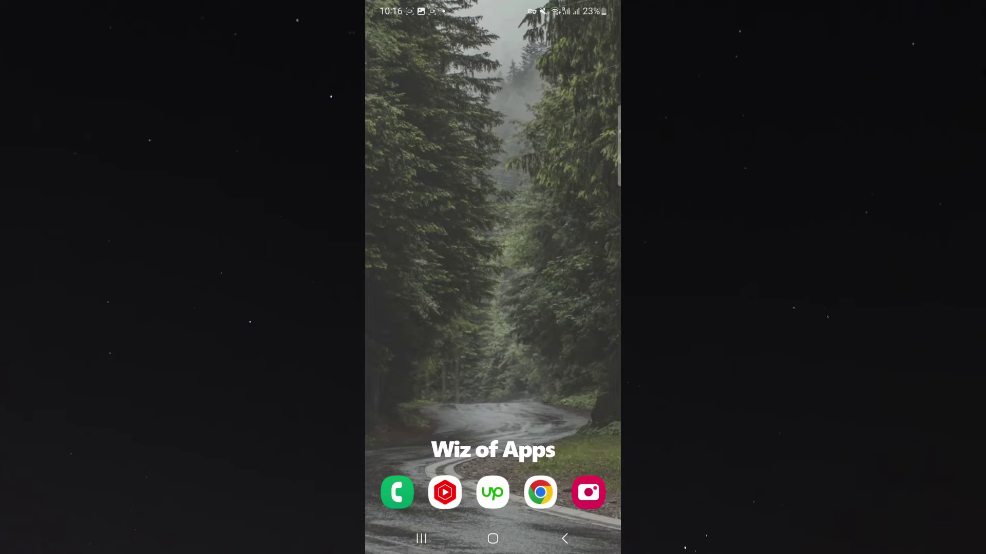
- Place the Device care 'Storage and optimisation' widget at the top of the home screen
left_click(493, 539)
left_click(493, 253)
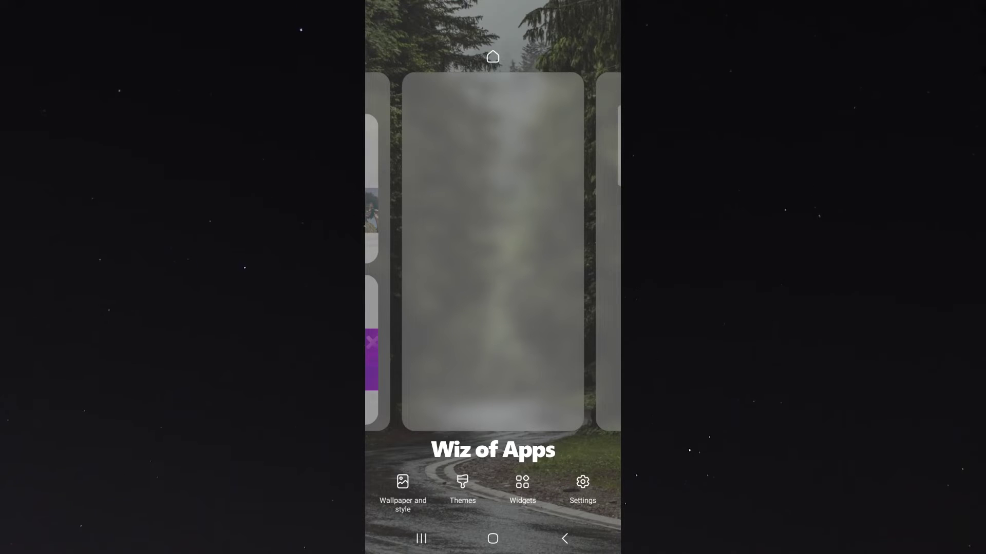
left_click(522, 485)
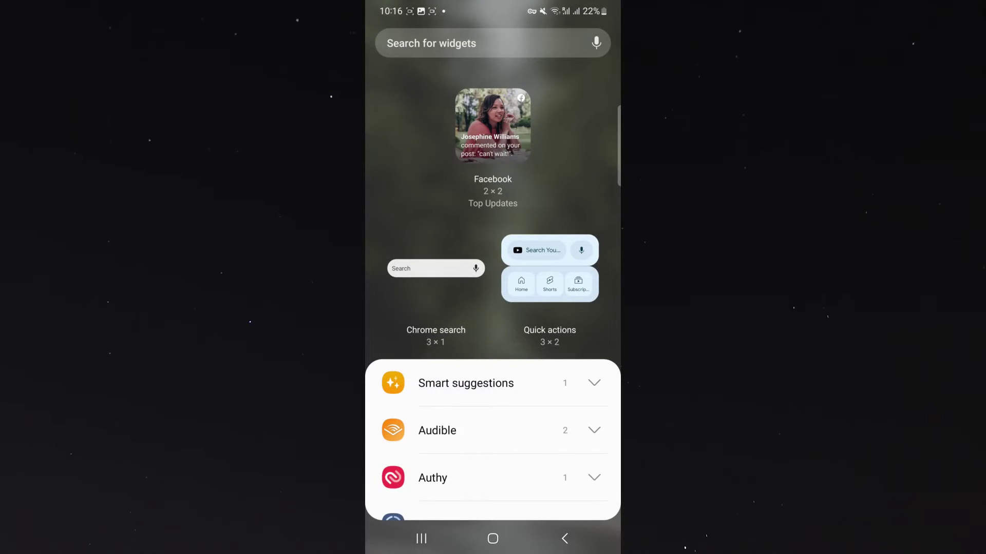
scroll(493, 431, "down", 5)
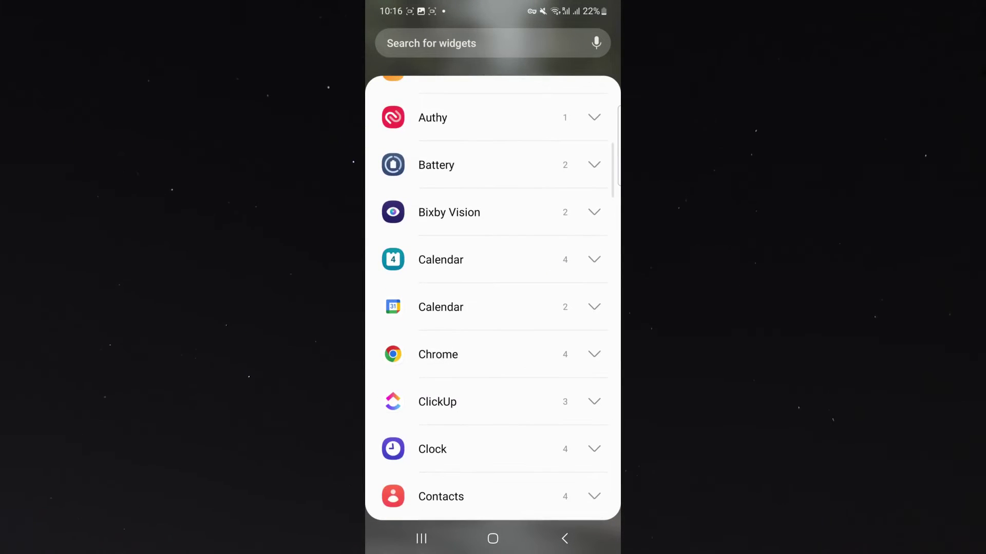
scroll(494, 347, "down", 5)
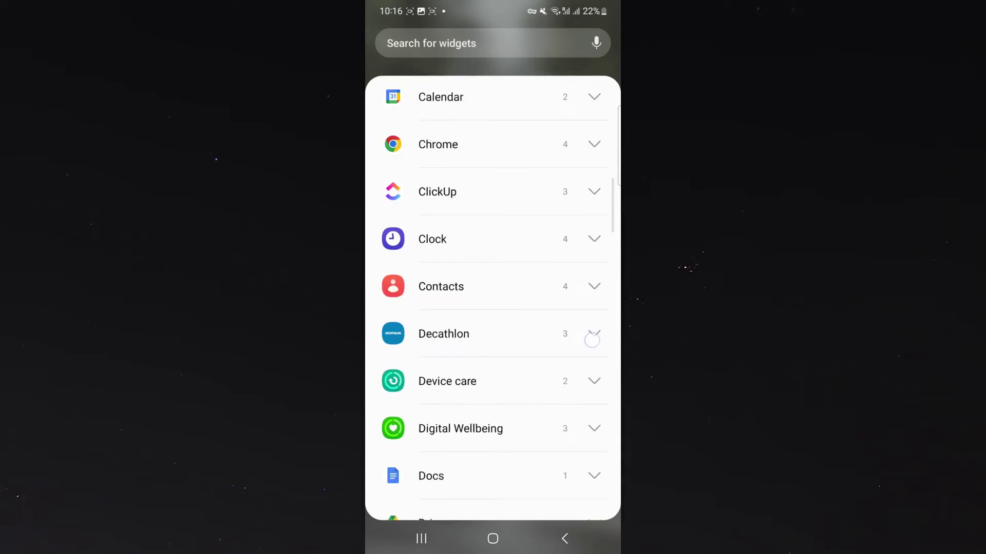
scroll(492, 346, "down", 1)
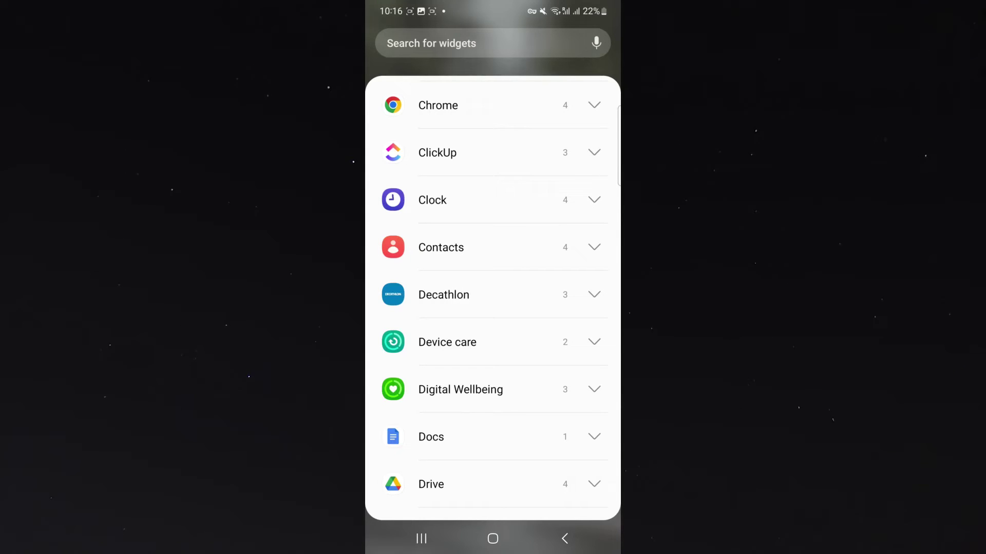
left_click(594, 342)
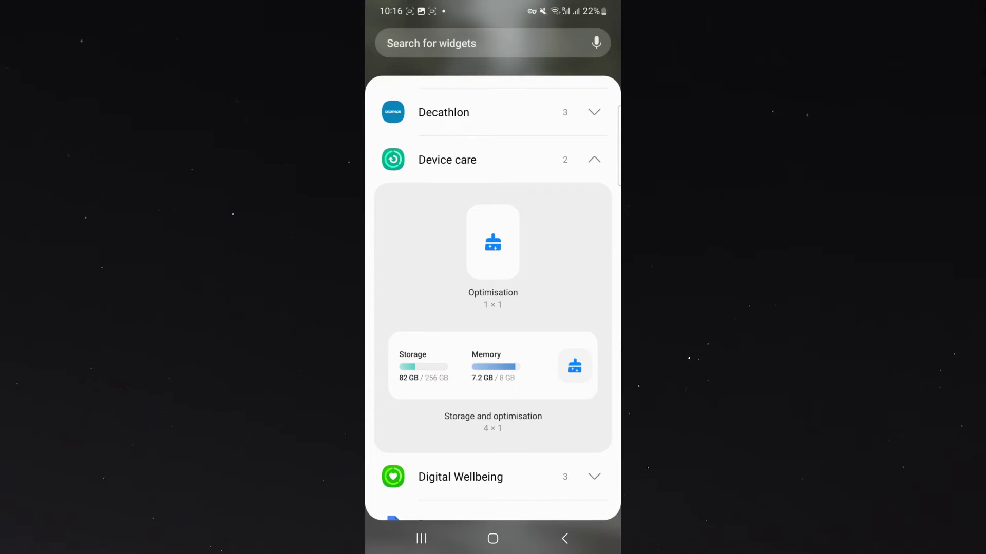
left_click(510, 379)
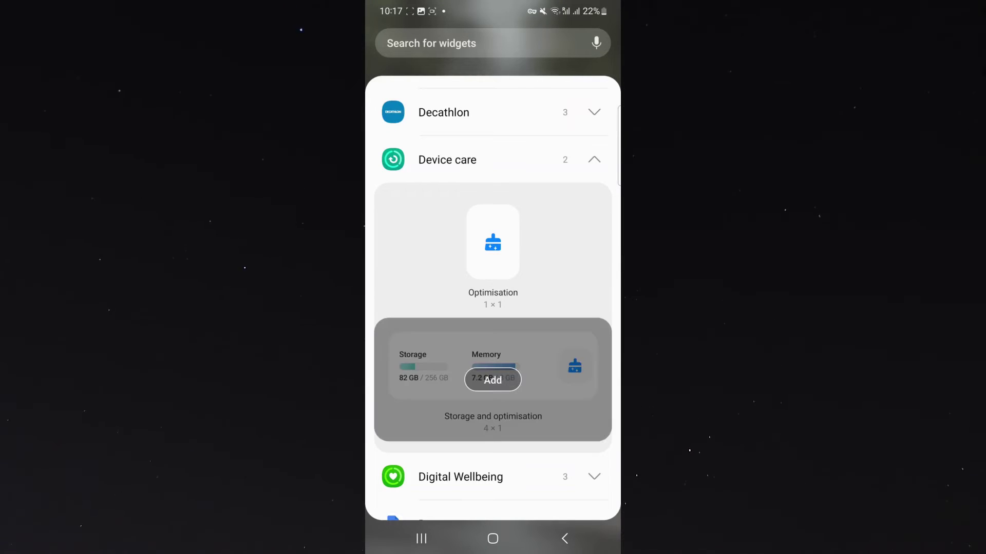
left_click(492, 379)
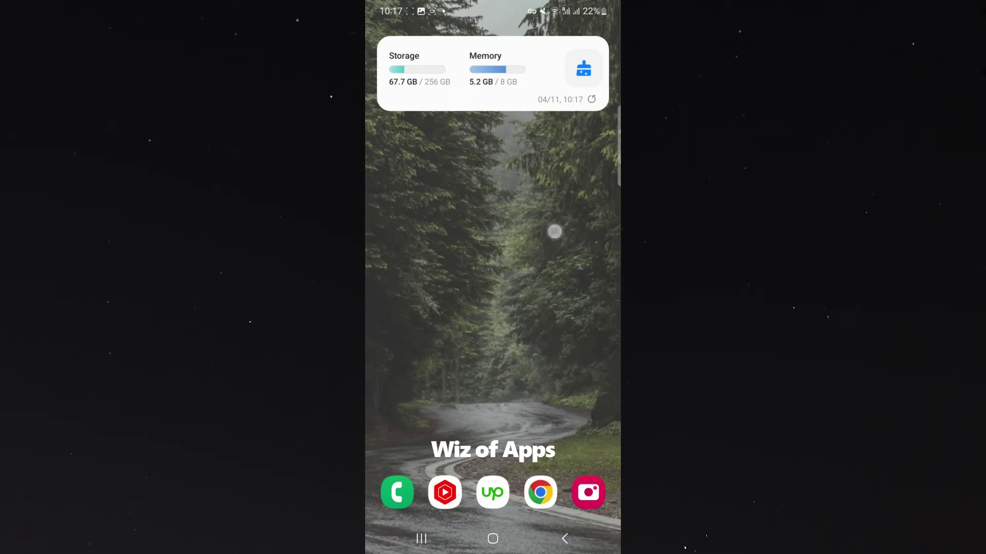
- Drag the Device care widget to the screen centre and refresh its storage and memory figures
left_click_drag(506, 101, 506, 262)
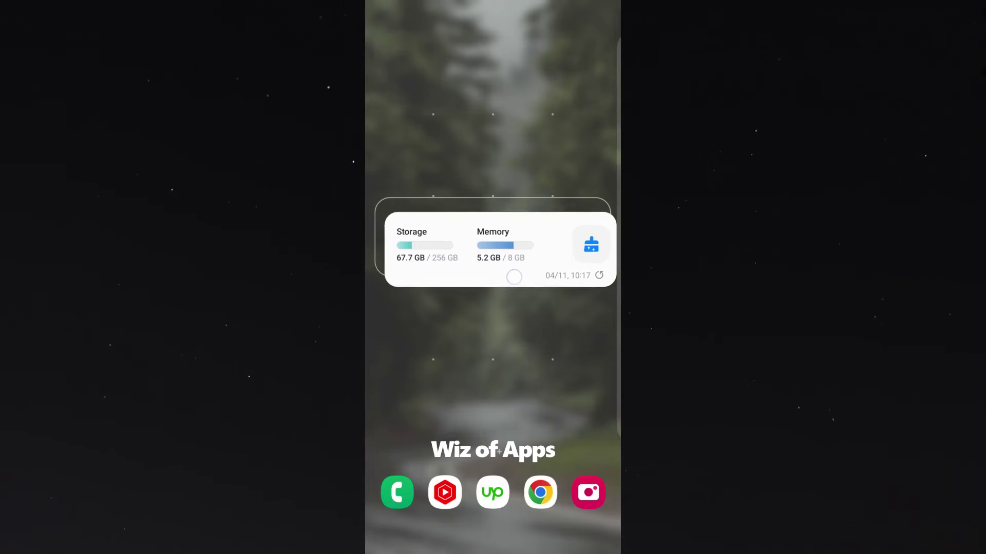
left_click(493, 354)
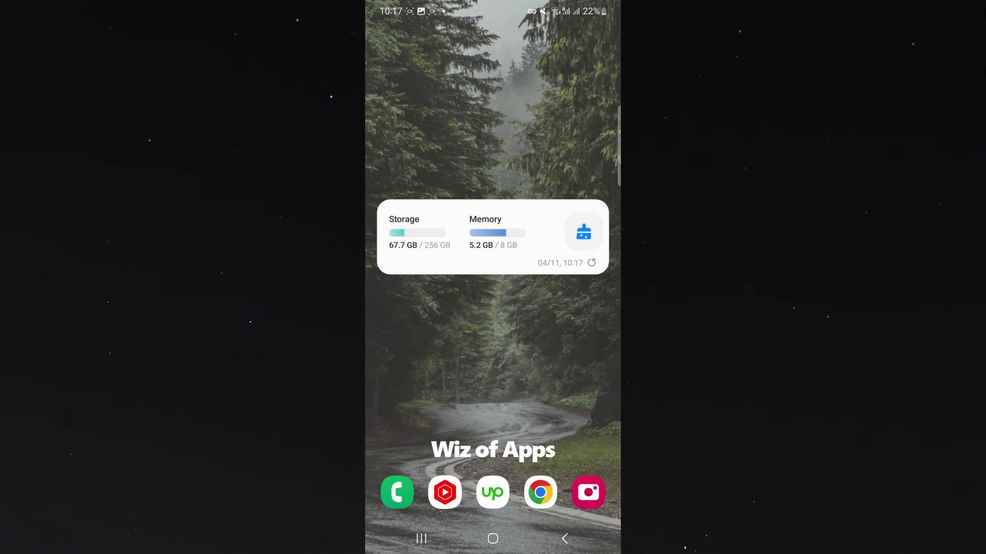
left_click(592, 263)
- Set the Device care widget's background transparency from 100% to 0% and save
left_click(543, 263)
left_click(550, 159)
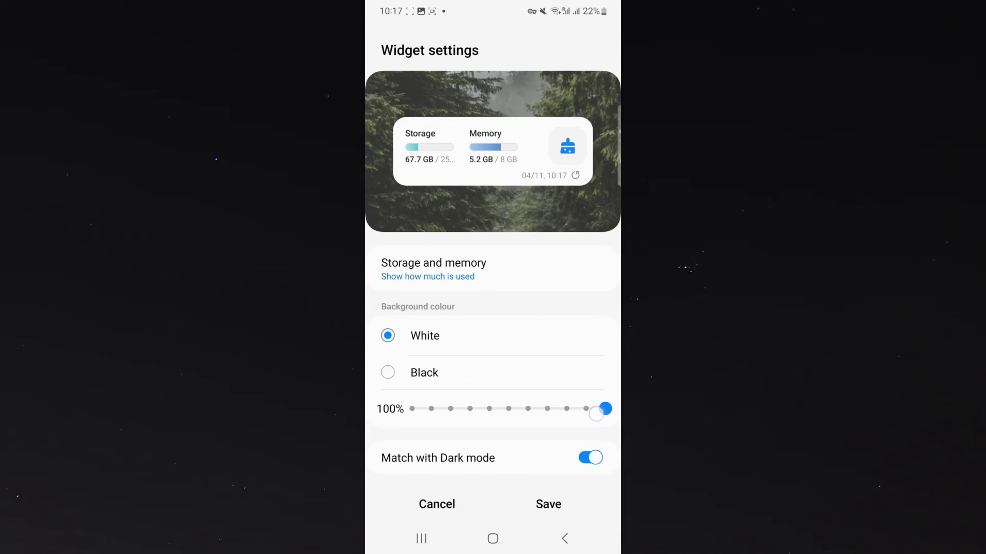
left_click_drag(604, 409, 412, 409)
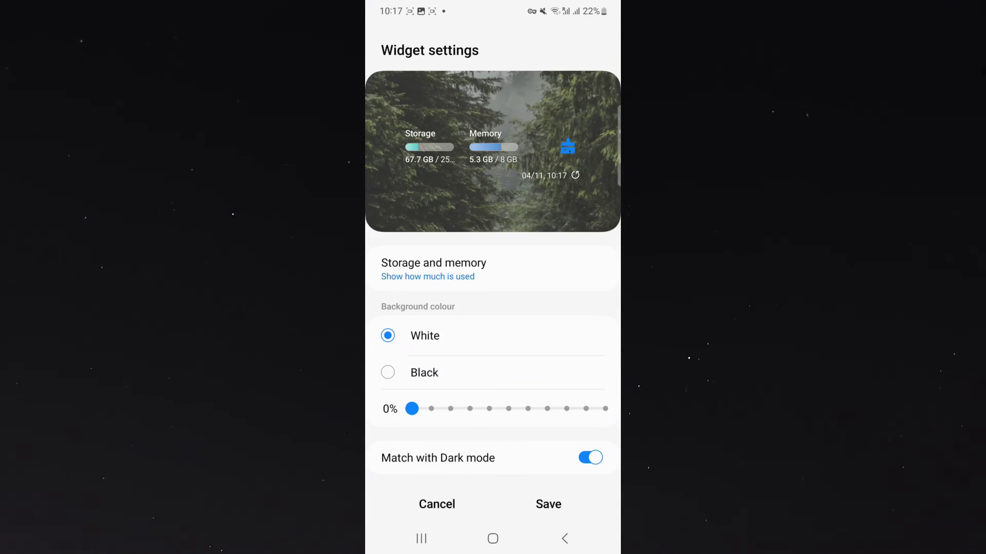
left_click(548, 504)
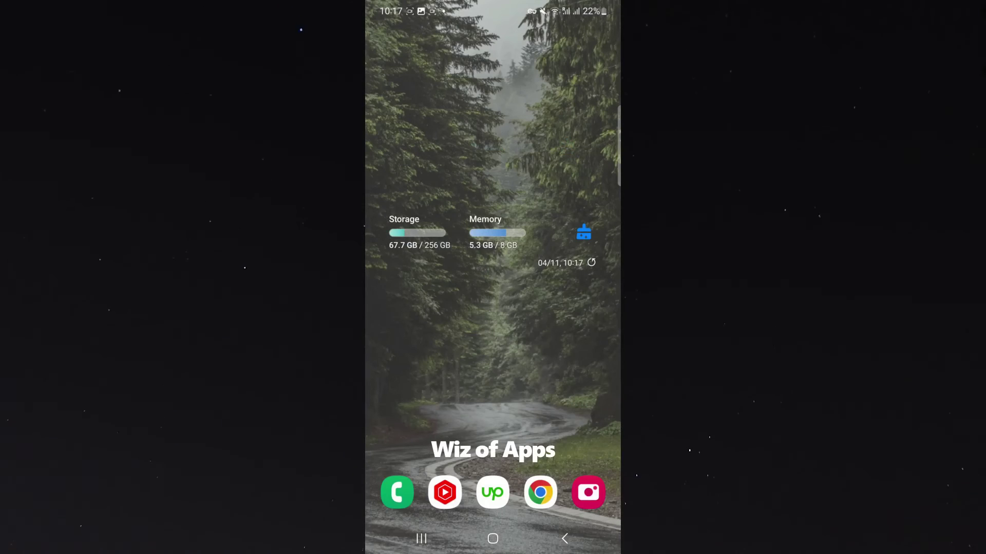